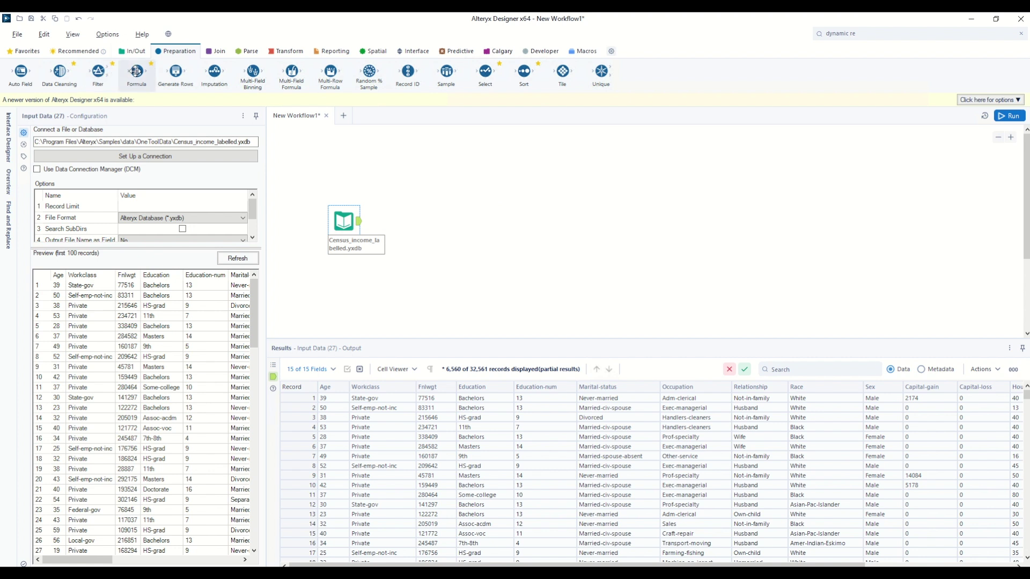
Connect a Summarize tool to the census income input and group it by Age and Sex.
{"action": "left_click_drag", "start_coordinate": [138, 72], "coordinate": [409, 221]}
{"action": "left_click", "coordinate": [288, 51]}
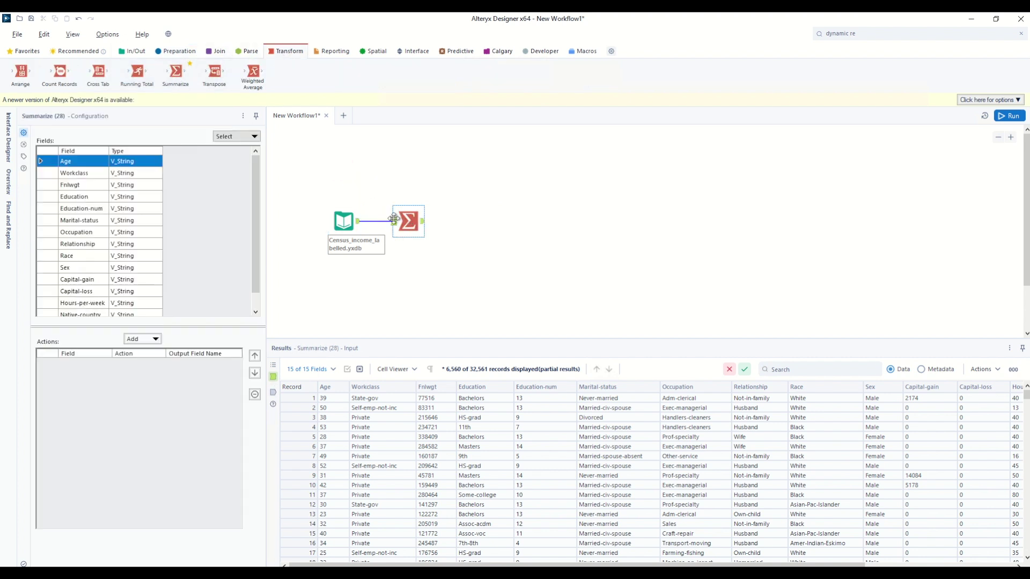
{"action": "left_click", "coordinate": [147, 339]}
{"action": "left_click", "coordinate": [159, 352]}
{"action": "left_click", "coordinate": [65, 268]}
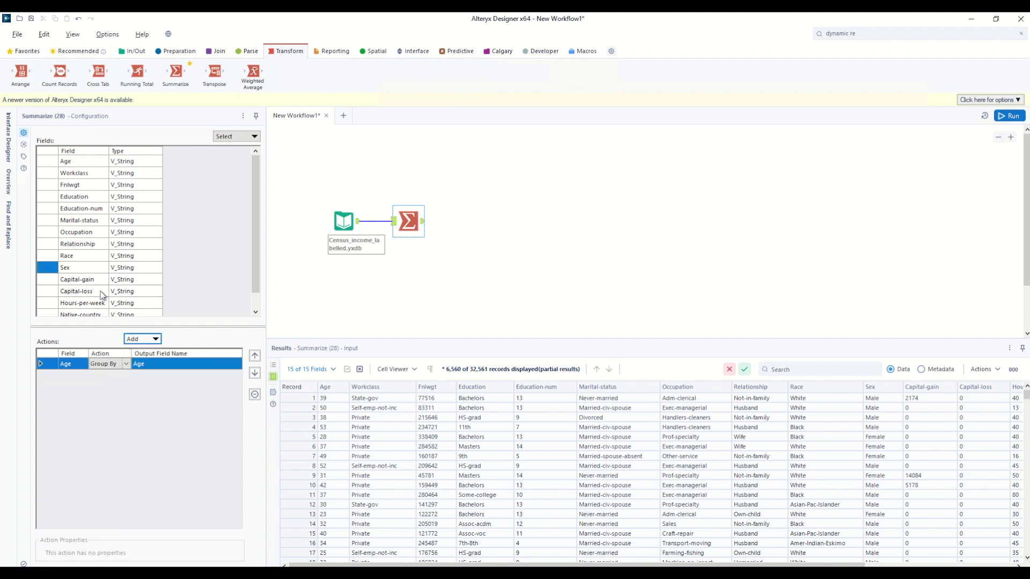
{"action": "left_click", "coordinate": [147, 339]}
{"action": "left_click", "coordinate": [149, 352]}
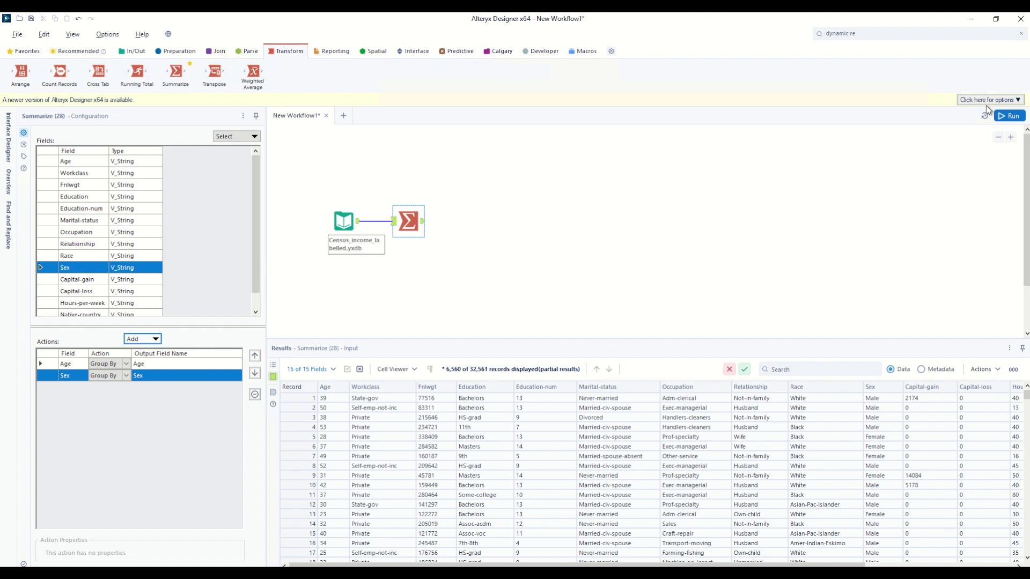
Run the workflow and look through the Summarize output for the age and sex combinations down to the last record.
{"action": "left_click", "coordinate": [1005, 116]}
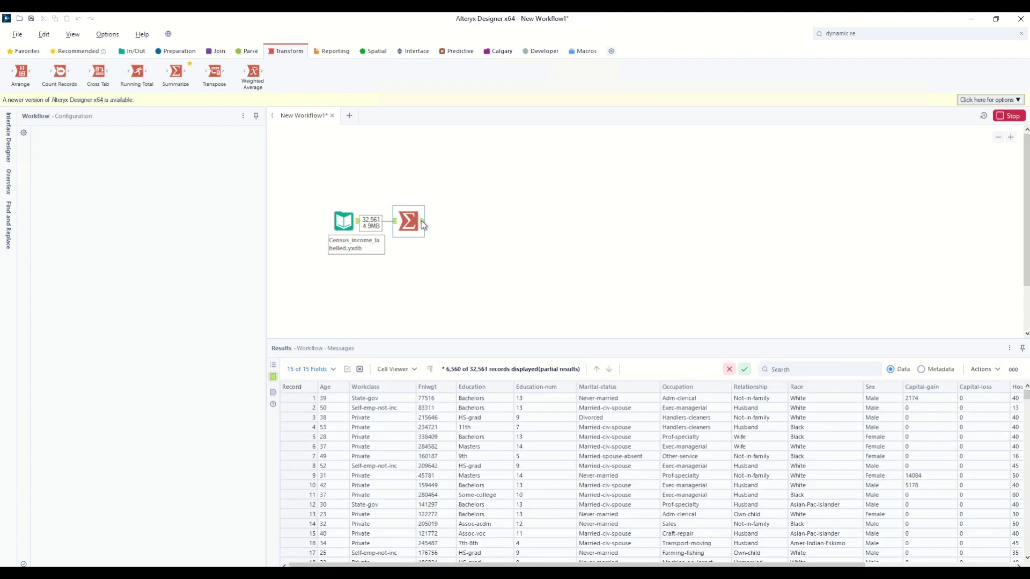
{"action": "left_click", "coordinate": [422, 221]}
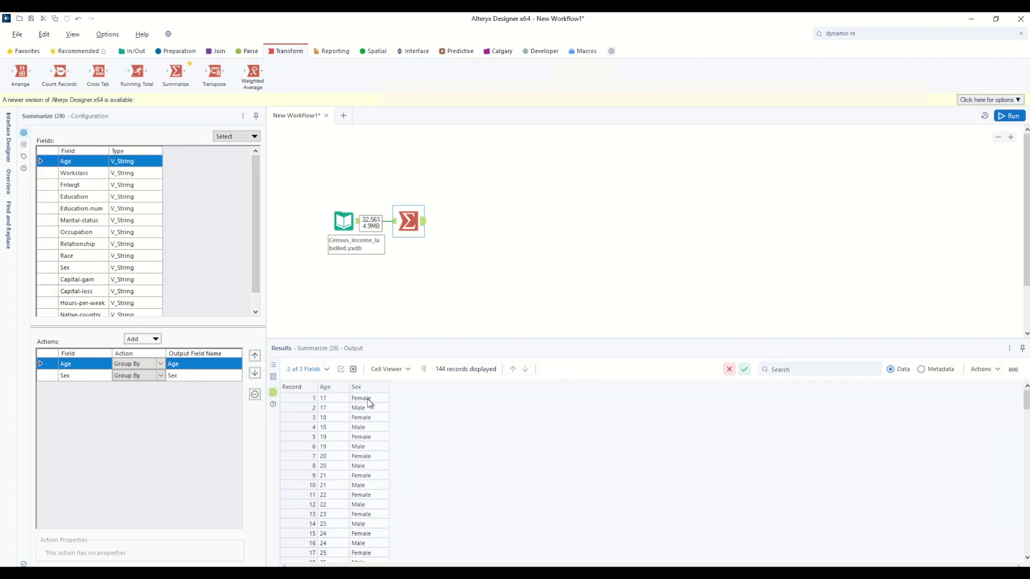
{"action": "scroll", "coordinate": [365, 405], "scroll_direction": "down", "scroll_amount": 4}
{"action": "scroll", "coordinate": [365, 405], "scroll_direction": "down", "scroll_amount": 1}
{"action": "scroll", "coordinate": [366, 424], "scroll_direction": "down", "scroll_amount": 20}
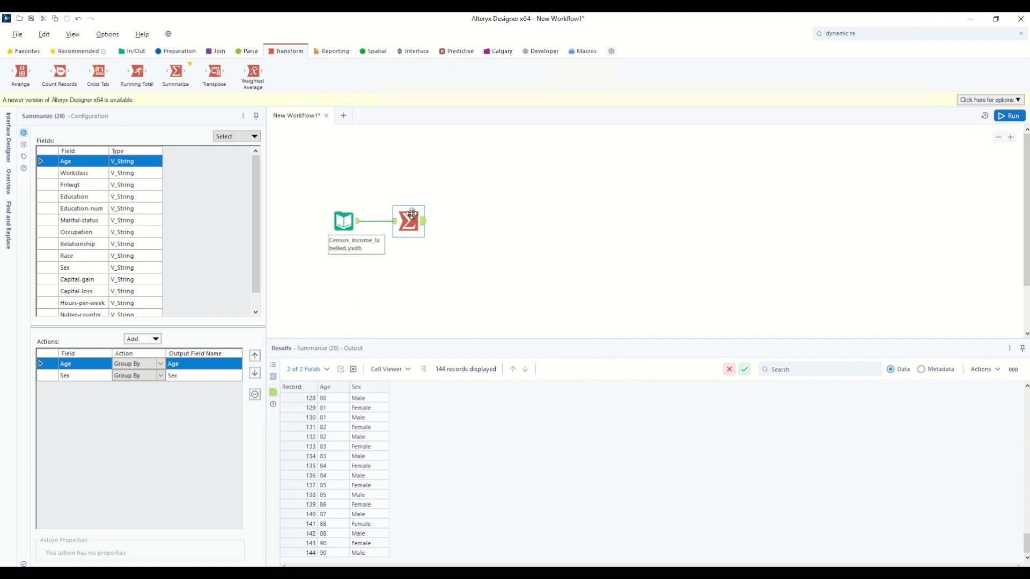
Move the Summarize tool above the input's row and connect a Formula tool directly to the census input.
{"action": "left_click_drag", "start_coordinate": [411, 214], "coordinate": [411, 155]}
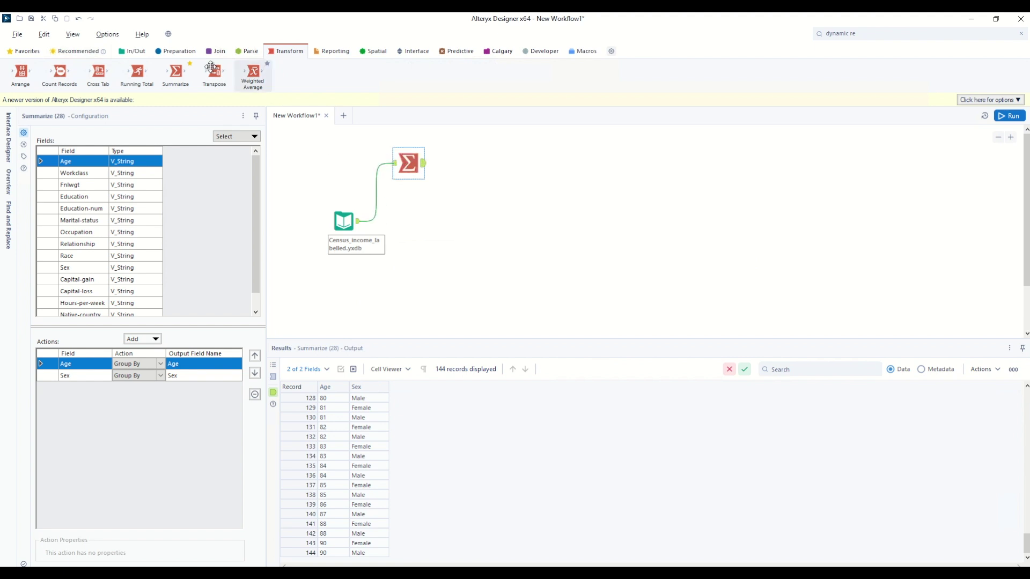
{"action": "left_click", "coordinate": [176, 51]}
{"action": "left_click_drag", "start_coordinate": [137, 71], "coordinate": [406, 222]}
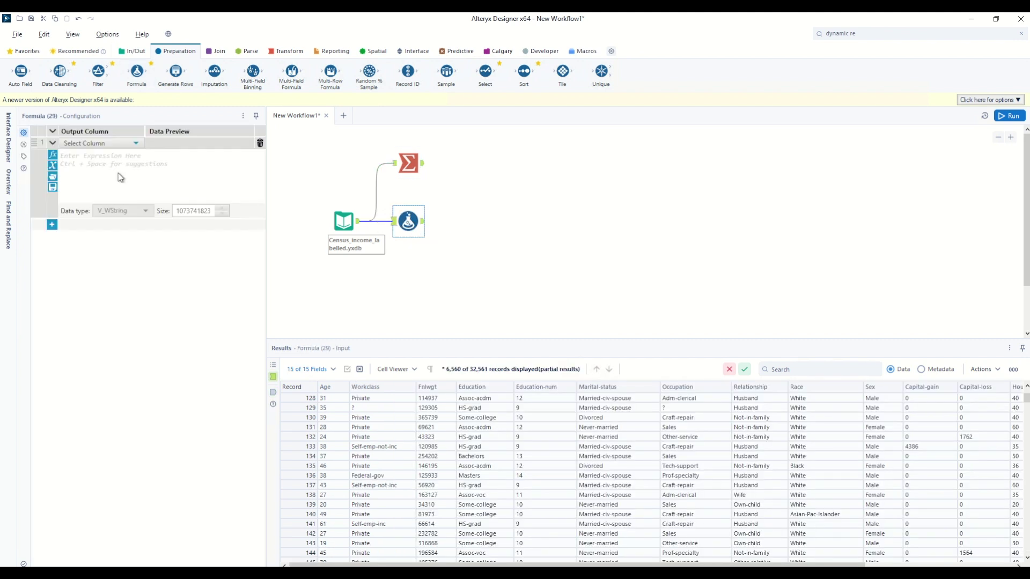
Add a new output column named "AgeSex Bucket" in the Formula tool.
{"action": "left_click", "coordinate": [107, 143]}
{"action": "left_click", "coordinate": [100, 154]}
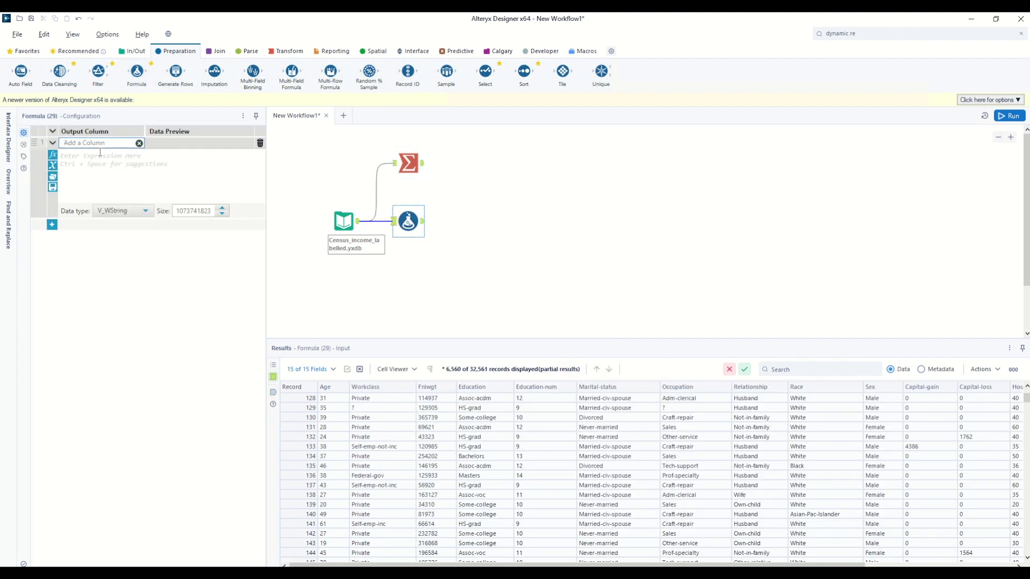
{"action": "type", "text": "AgeSex Bucket"}
Write the expression IF [Age] >= 17 AND [Age] < 37 AND [Sex] = "Female" THEN "F17-37".
{"action": "left_click", "coordinate": [101, 159]}
{"action": "type", "text": "IF age"}
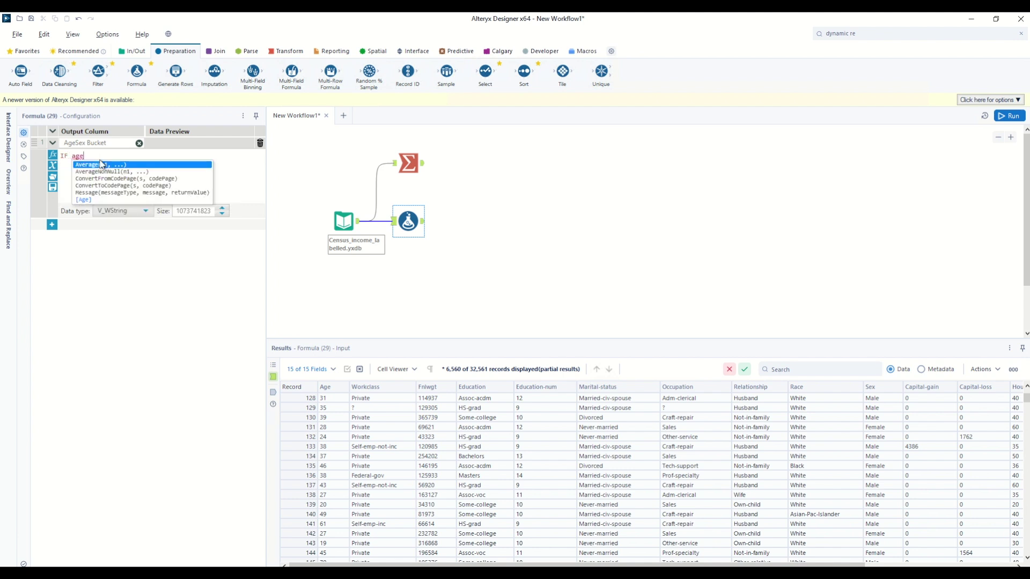
{"action": "left_click", "coordinate": [85, 200]}
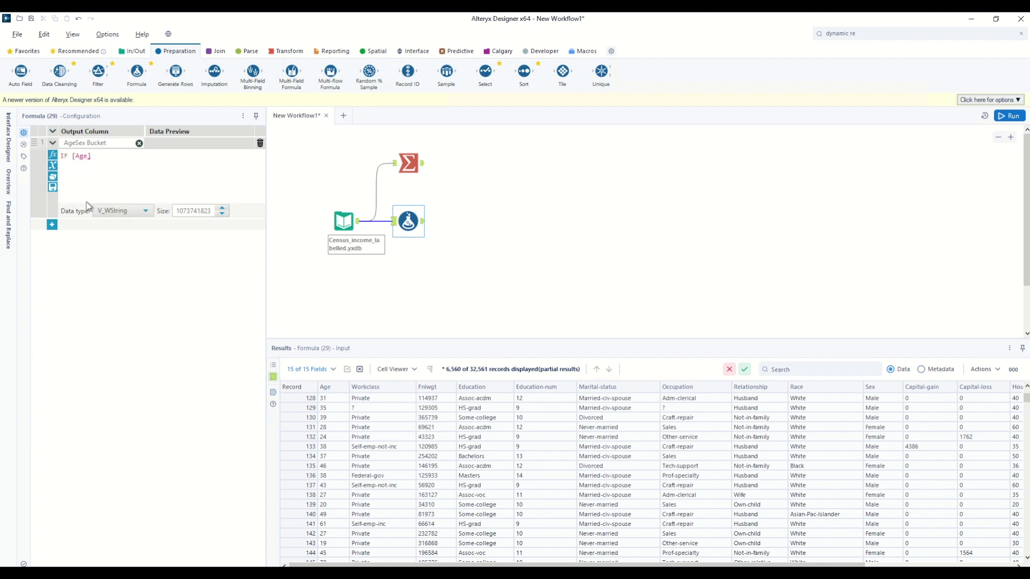
{"action": "type", "text": ">= 17 AND age"}
{"action": "key", "text": "Up"}
{"action": "key", "text": "Return"}
{"action": "type", "text": "< 37 AND"}
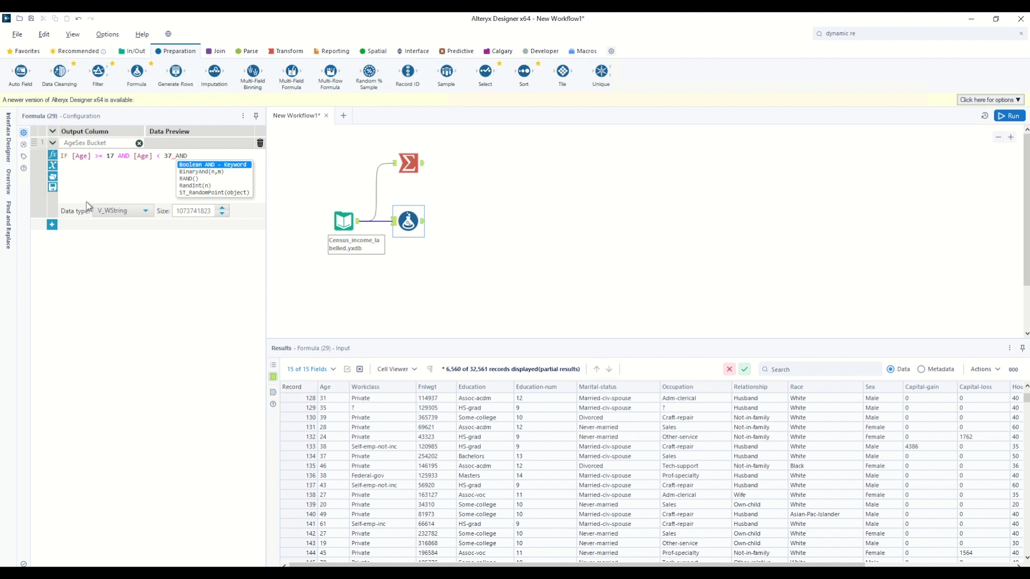
{"action": "type", "text": " sex"}
{"action": "key", "text": "Return"}
{"action": "type", "text": "= \"Female"}
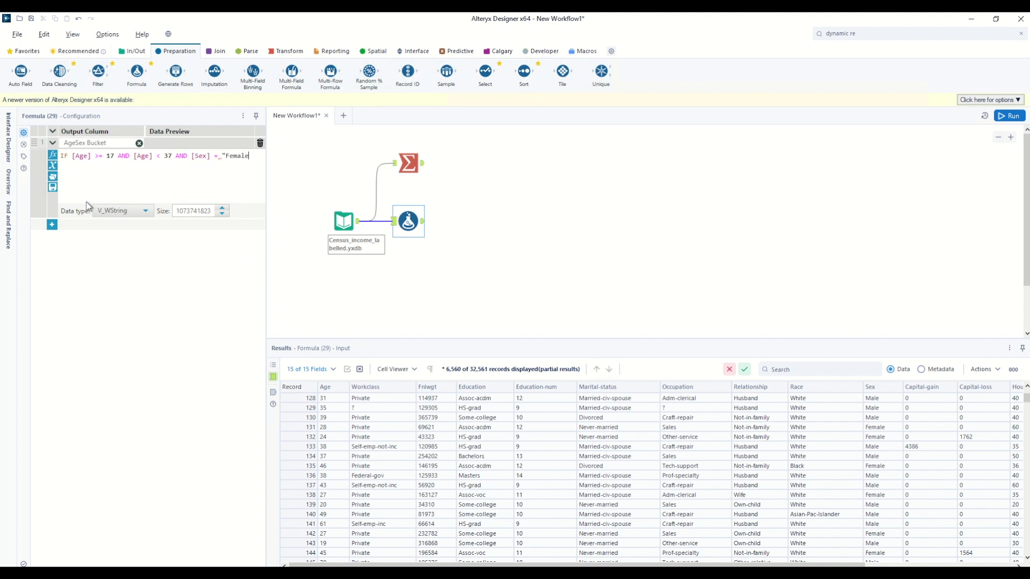
{"action": "type", "text": "\" THEN \"F17-37\""}
Widen the configuration area, append ELSEIF to the expression, and break the line after the opening IF.
{"action": "left_click_drag", "start_coordinate": [321, 189], "coordinate": [509, 193]}
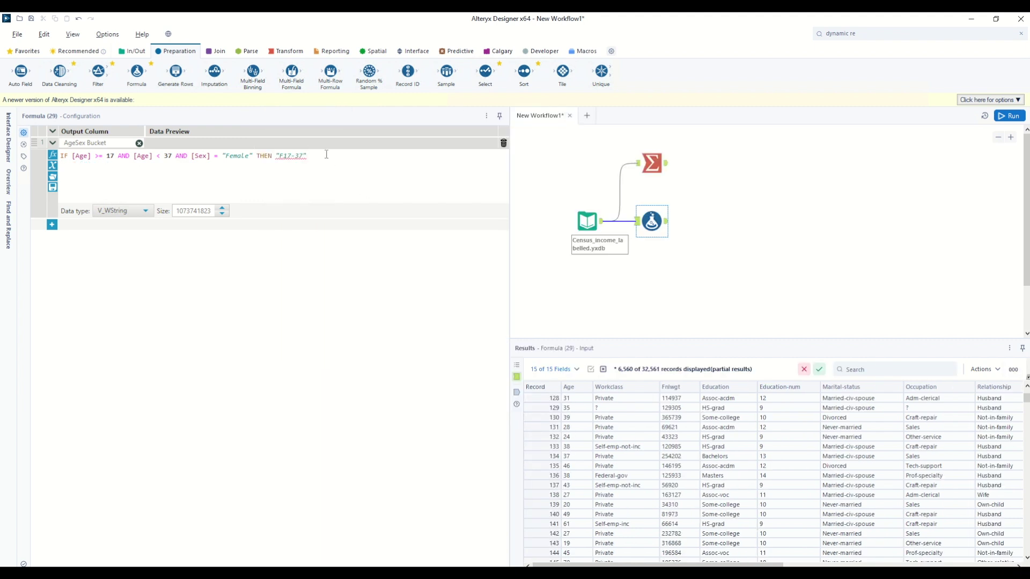
{"action": "type", "text": "ELSEIF"}
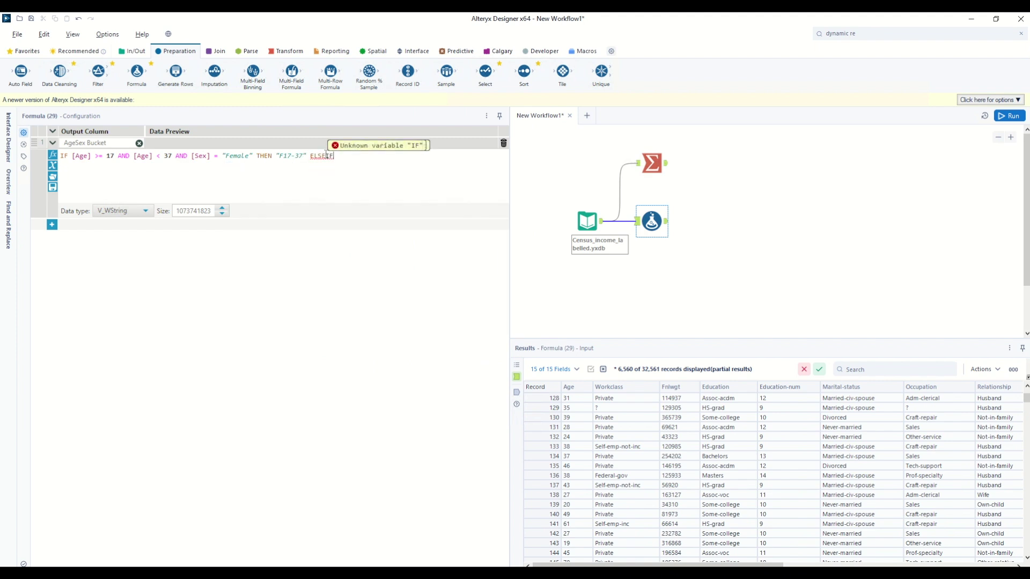
{"action": "key", "text": "Return"}
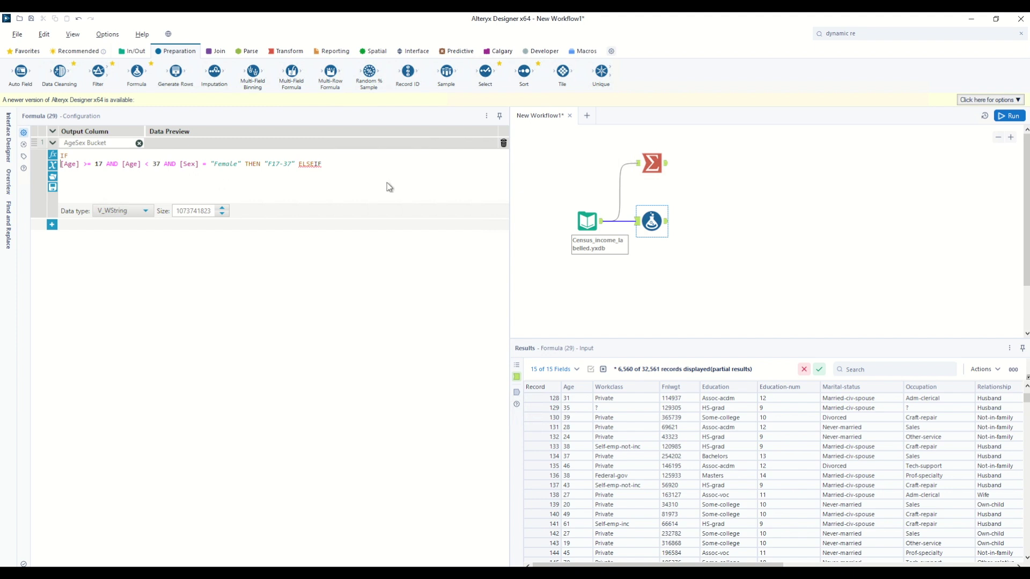
Duplicate the "F17-37" condition line twice beneath the original.
{"action": "key", "text": "shift+End"}
{"action": "key", "text": "ctrl+c"}
{"action": "key", "text": "End"}
{"action": "key", "text": "ctrl+v"}
{"action": "key", "text": "ctrl+z"}
{"action": "key", "text": "ctrl+v"}
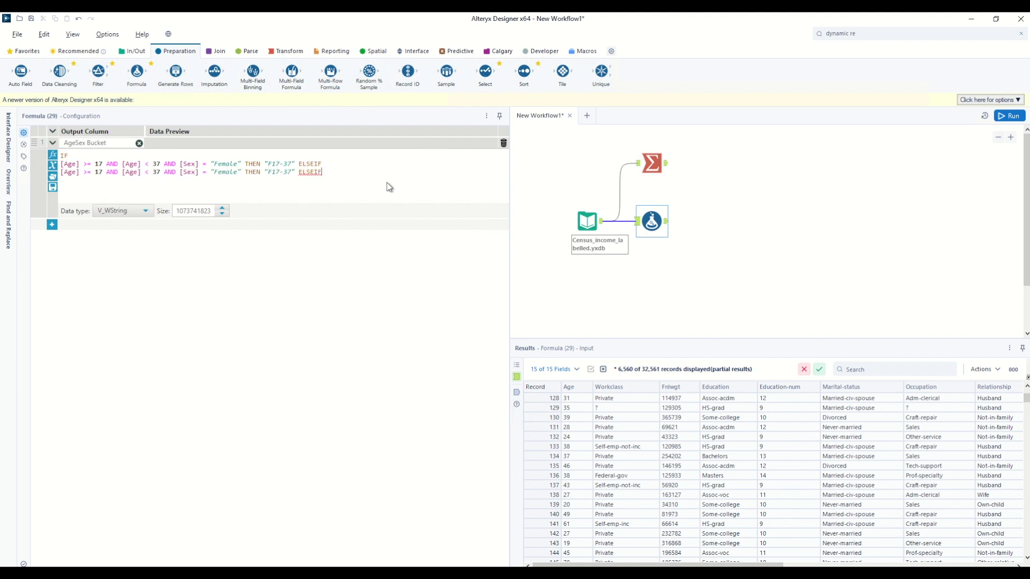
{"action": "key", "text": "Return"}
{"action": "key", "text": "ctrl+v"}
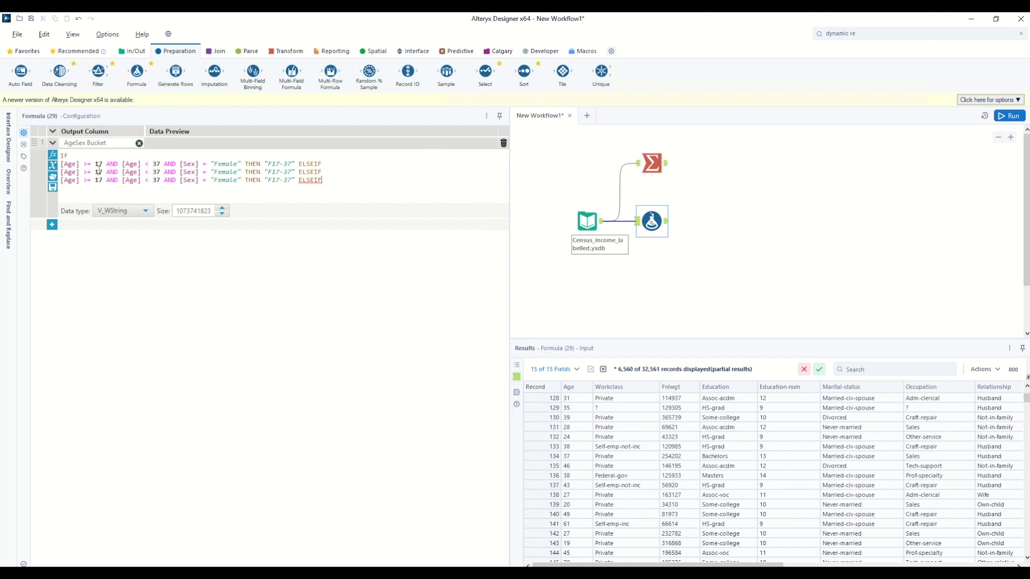
Change the second condition line to [Age] >= 37 AND [Age] < 57, returning "F37-57".
{"action": "left_click_drag", "start_coordinate": [144, 164], "coordinate": [161, 163]}
{"action": "left_click", "coordinate": [98, 172]}
{"action": "key", "text": "BackSpace"}
{"action": "type", "text": "5"}
{"action": "key", "text": "BackSpace"}
{"action": "type", "text": "5"}
Change the third condition line to [Age] >= 57 without an upper age limit, returning "F57+".
{"action": "left_click", "coordinate": [98, 181]}
{"action": "left_click_drag", "start_coordinate": [122, 181], "coordinate": [181, 181]}
{"action": "mouse_move", "coordinate": [313, 184]}
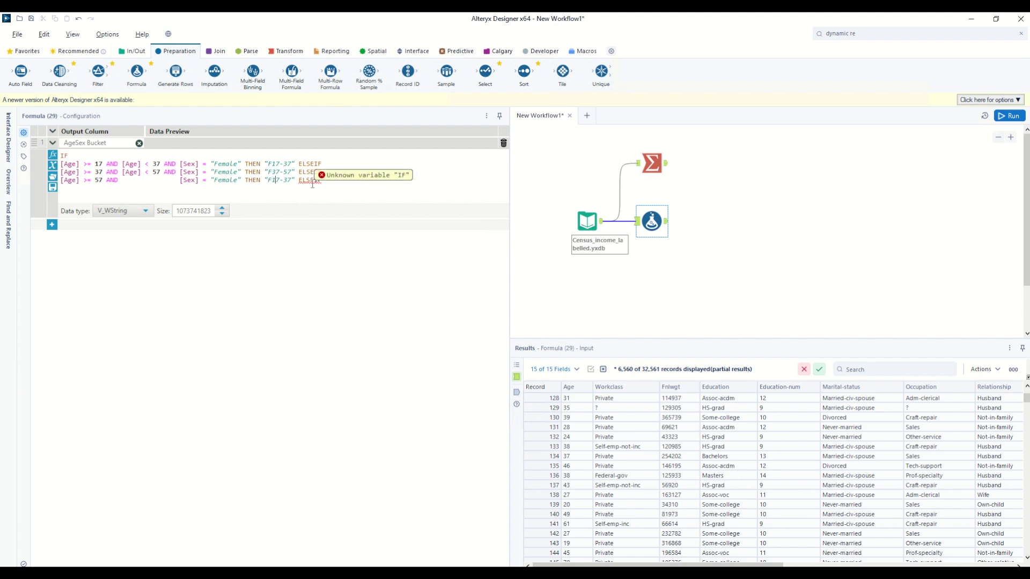
{"action": "key", "text": "Delete"}
{"action": "key", "text": "Delete"}
{"action": "key", "text": "Delete"}
{"action": "type", "text": "+"}
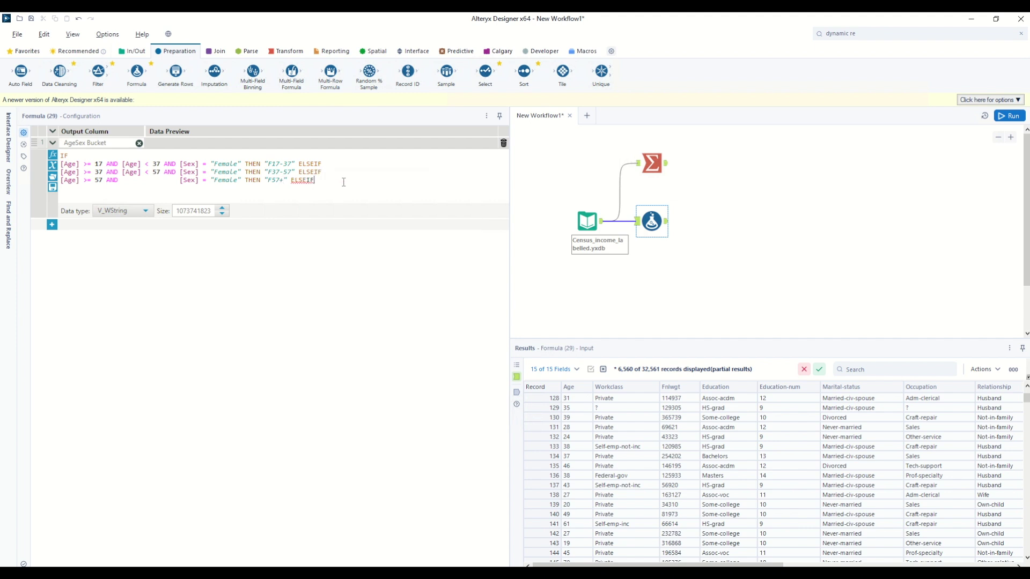
Copy the three Female condition lines and paste them below as a second block.
{"action": "key", "text": "shift+Up"}
{"action": "key", "text": "shift+Up"}
{"action": "key", "text": "shift+Up"}
{"action": "key", "text": "shift+Right"}
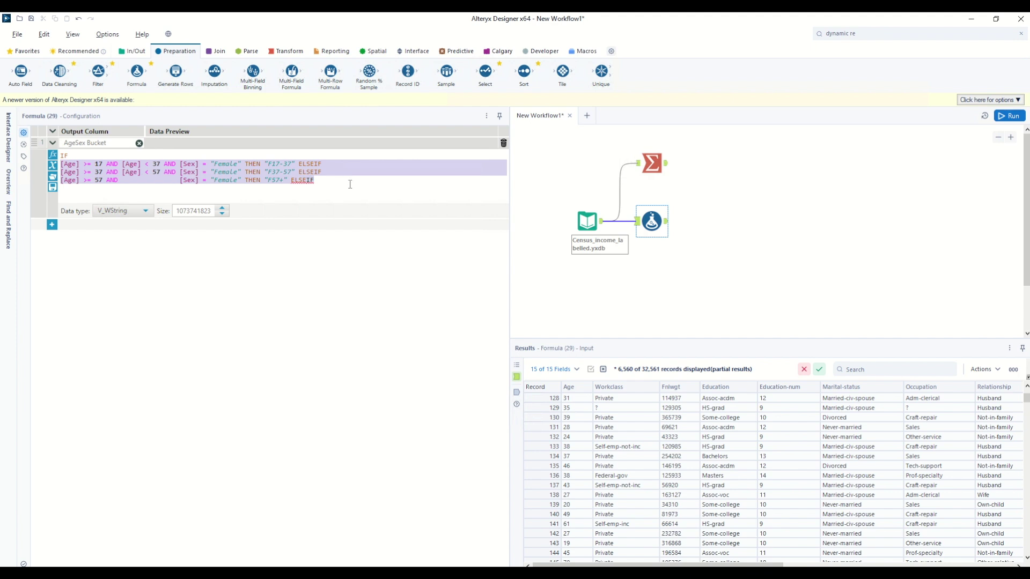
{"action": "left_click", "coordinate": [349, 178]}
{"action": "key", "text": "ctrl+v"}
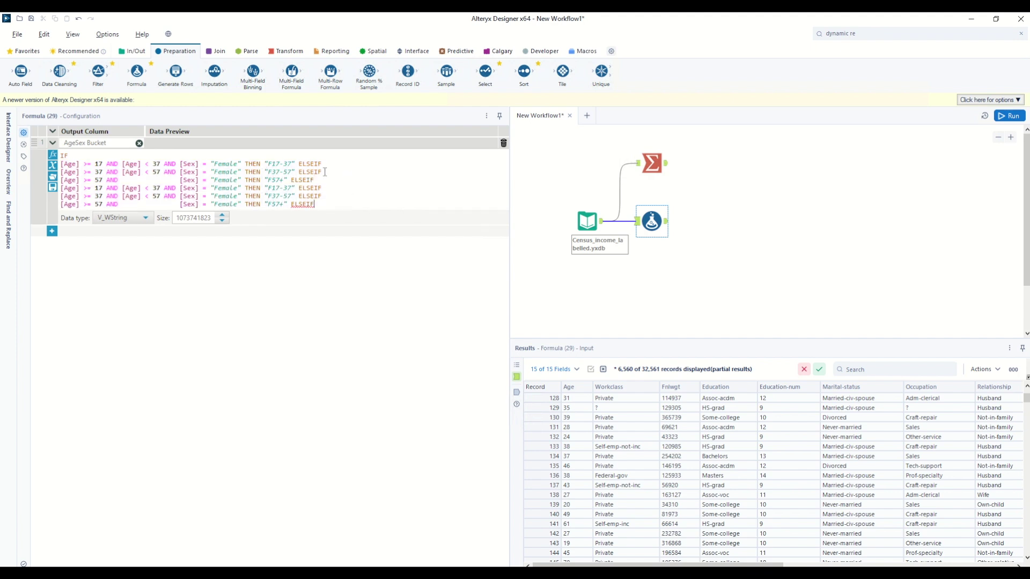
Replace "Female" with "Male" in the three pasted condition lines.
{"action": "left_click", "coordinate": [218, 188]}
{"action": "key", "text": "BackSpace"}
{"action": "key", "text": "Delete"}
{"action": "key", "text": "Delete"}
{"action": "type", "text": "M"}
{"action": "double_click", "coordinate": [224, 197]}
{"action": "type", "text": "Male"}
{"action": "double_click", "coordinate": [225, 204]}
{"action": "type", "text": "Male"}
Change the bucket labels in the Male lines to "M17-37", "M37-57" and "M57+".
{"action": "key", "text": "BackSpace"}
{"action": "type", "text": "M"}
{"action": "key", "text": "Down"}
{"action": "key", "text": "BackSpace"}
{"action": "type", "text": "M"}
{"action": "key", "text": "Down"}
{"action": "key", "text": "BackSpace"}
{"action": "type", "text": "M"}
Finish the expression by turning the last ELSEIF into ELSE Null() ENDIF.
{"action": "key", "text": "BackSpace"}
{"action": "key", "text": "BackSpace"}
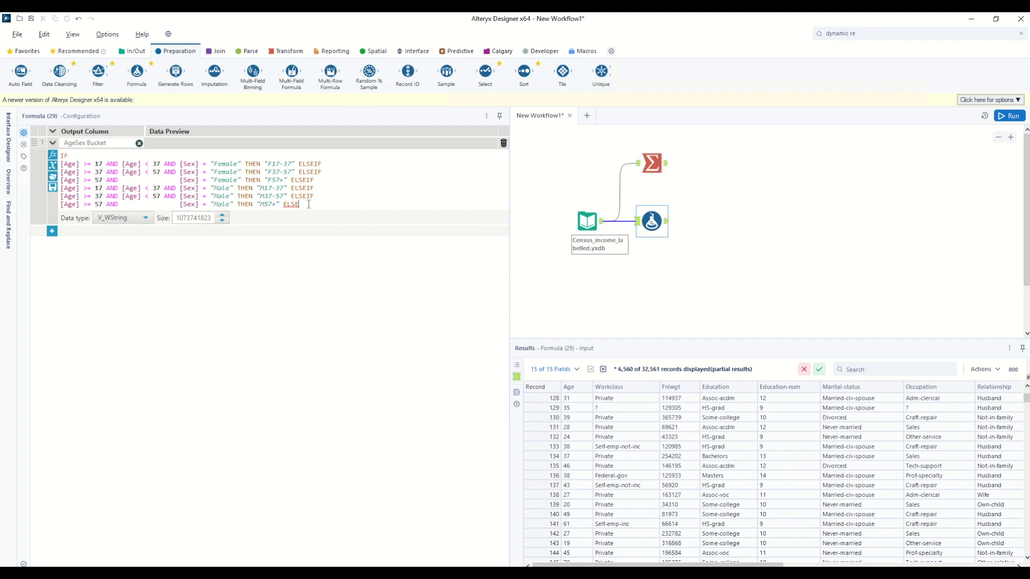
{"action": "type", "text": "Nu"}
{"action": "key", "text": "Return"}
{"action": "type", "text": "ENDIF"}
{"action": "mouse_move", "coordinate": [87, 204]}
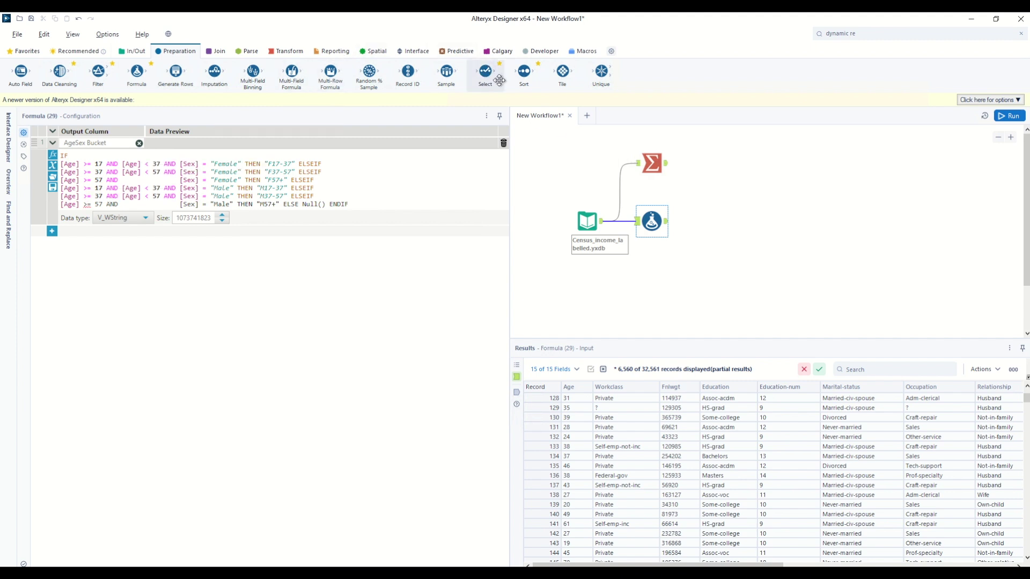
Insert a Select tool between the input and the Formula tool and set the Age field's type to Int32.
{"action": "left_click_drag", "start_coordinate": [485, 71], "coordinate": [633, 220]}
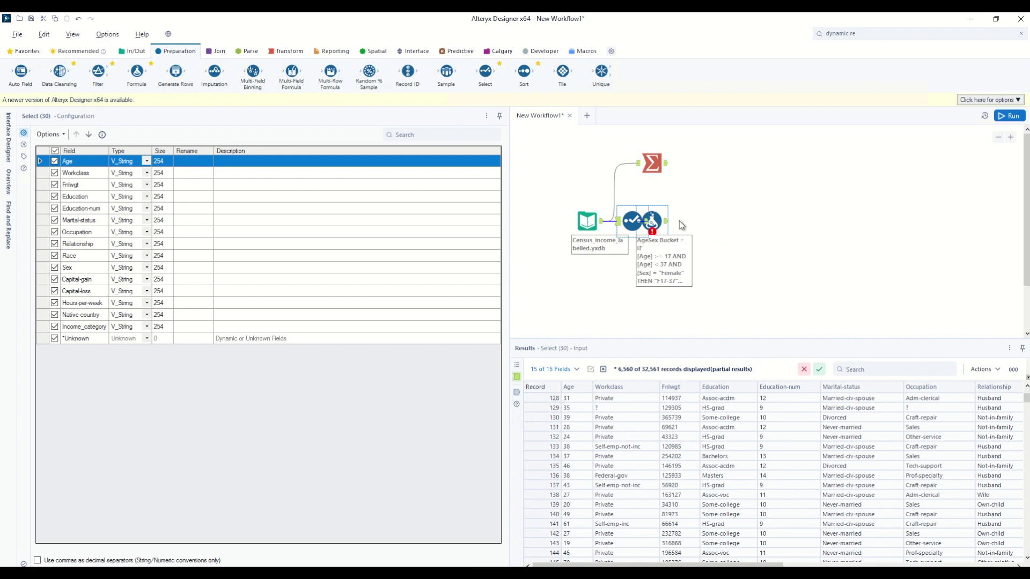
{"action": "left_click_drag", "start_coordinate": [653, 220], "coordinate": [685, 220]}
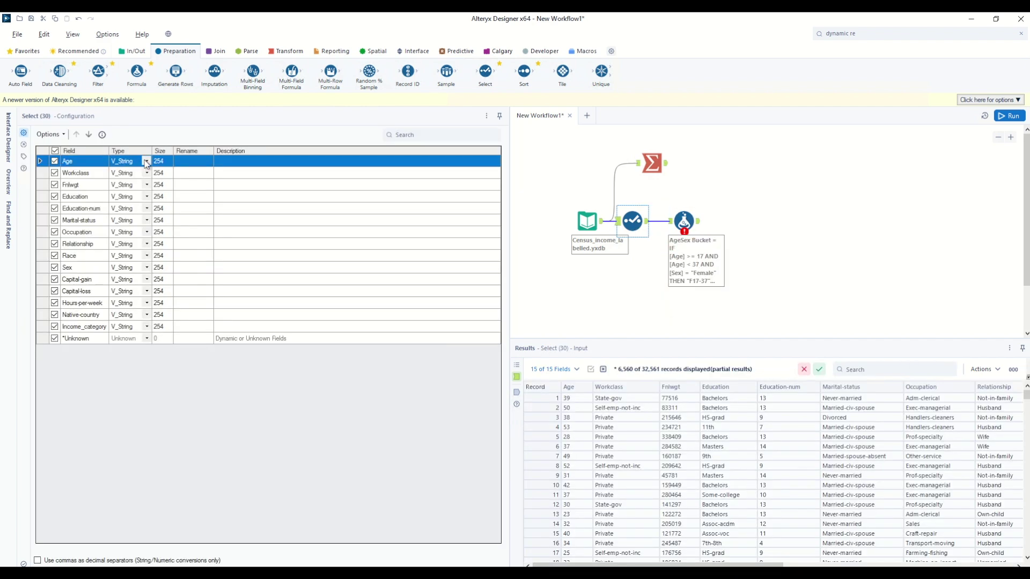
{"action": "left_click", "coordinate": [147, 163]}
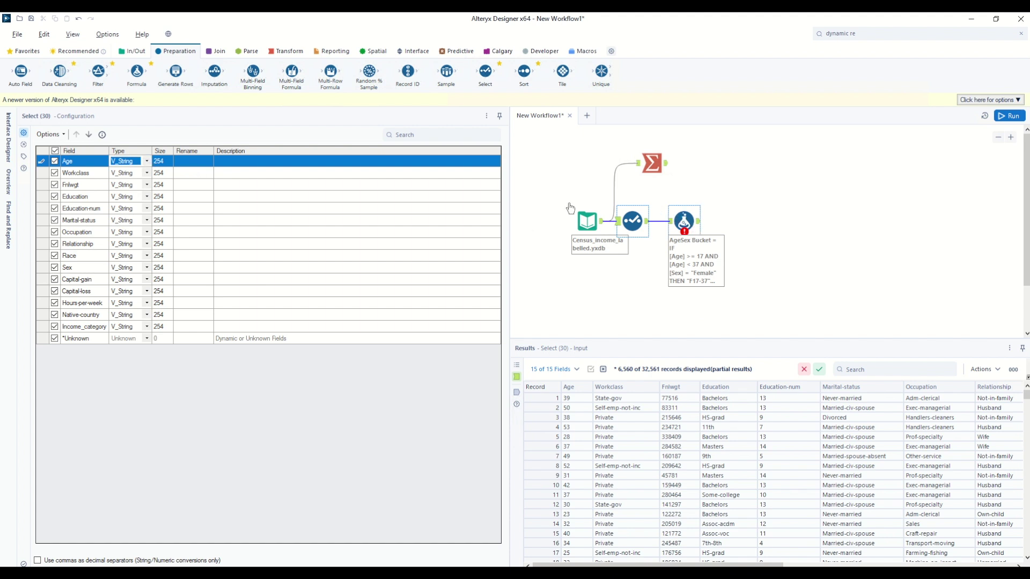
{"action": "left_click", "coordinate": [146, 161]}
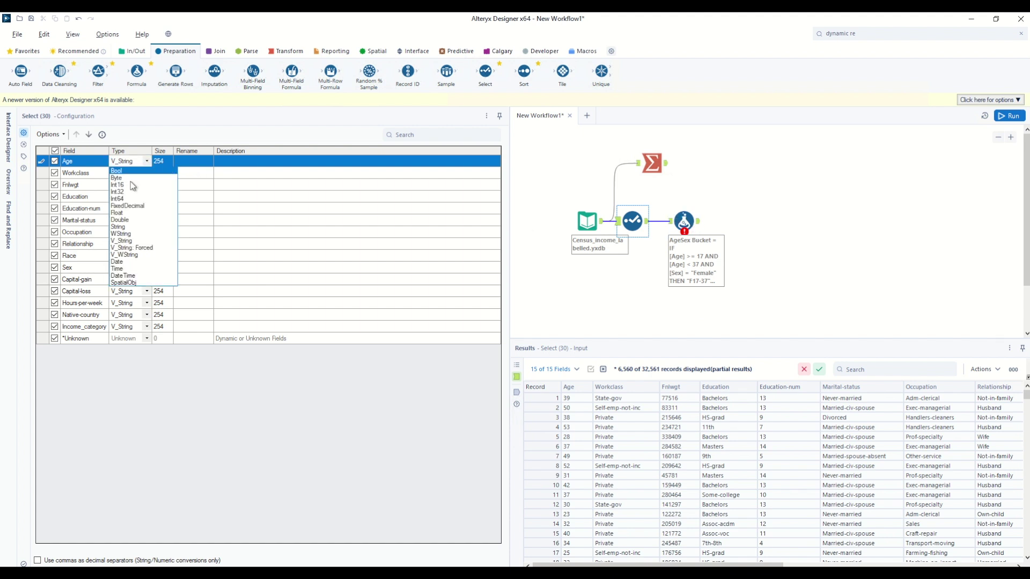
{"action": "left_click", "coordinate": [122, 192]}
Run the workflow and examine the AgeSex Bucket column in the Formula tool's output.
{"action": "left_click", "coordinate": [684, 221]}
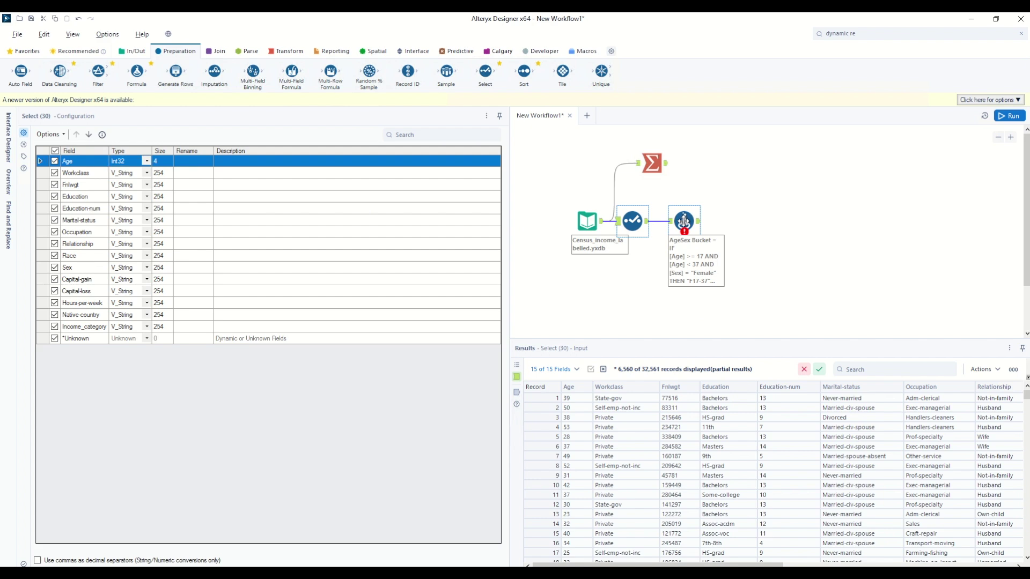
{"action": "left_click", "coordinate": [1007, 117]}
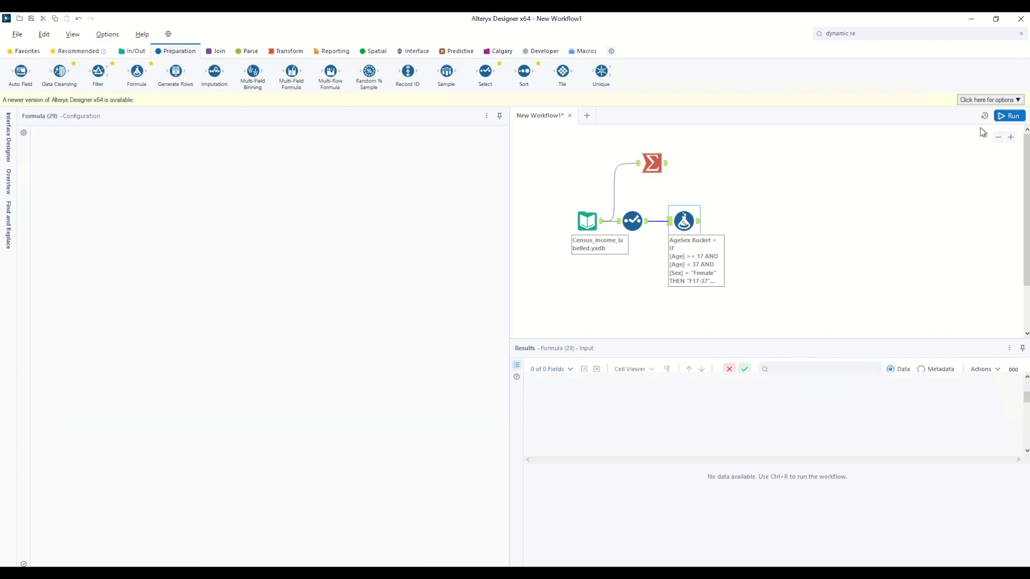
{"action": "left_click", "coordinate": [698, 222]}
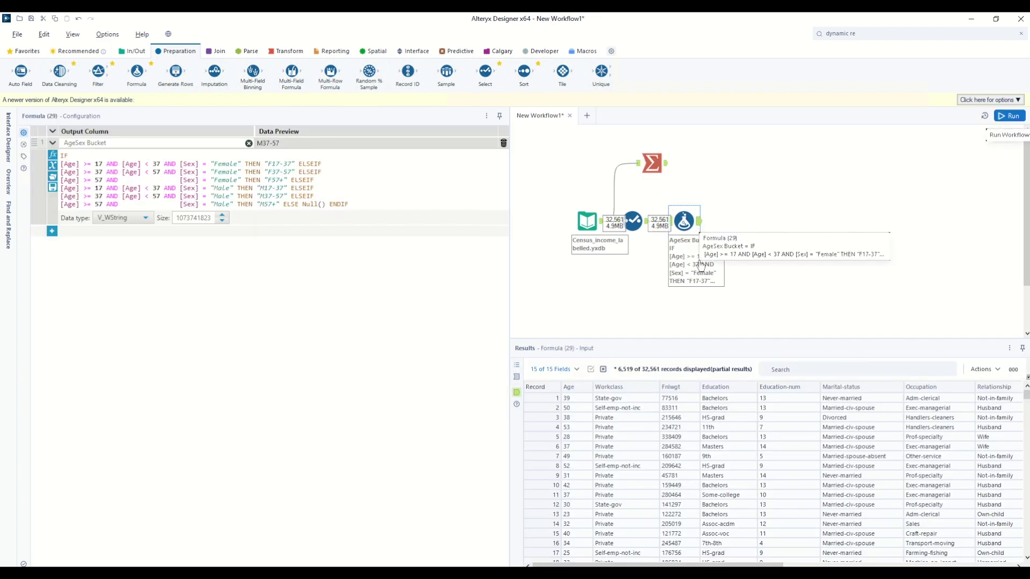
{"action": "left_click_drag", "start_coordinate": [685, 566], "coordinate": [932, 567]}
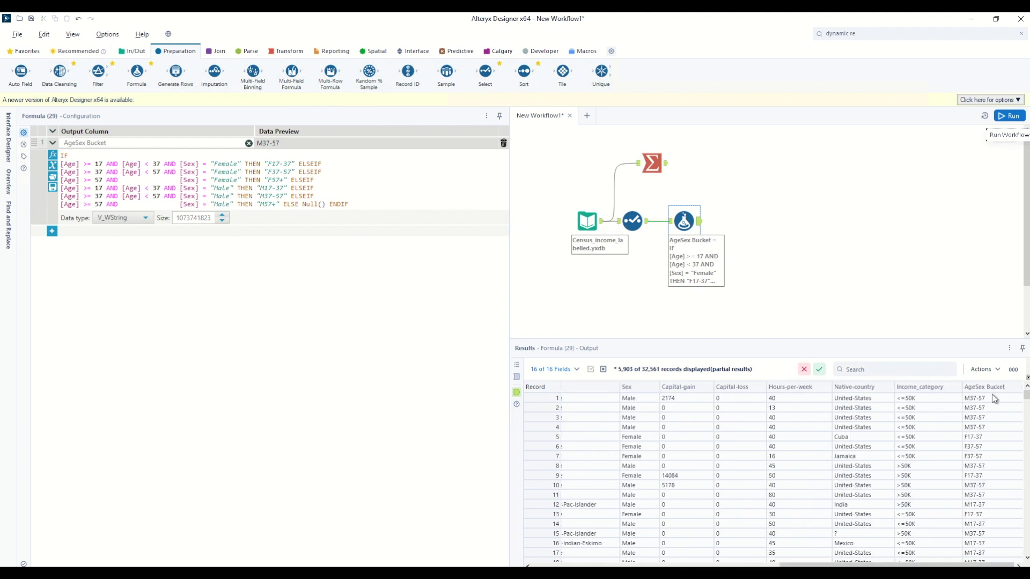
{"action": "left_click", "coordinate": [972, 401]}
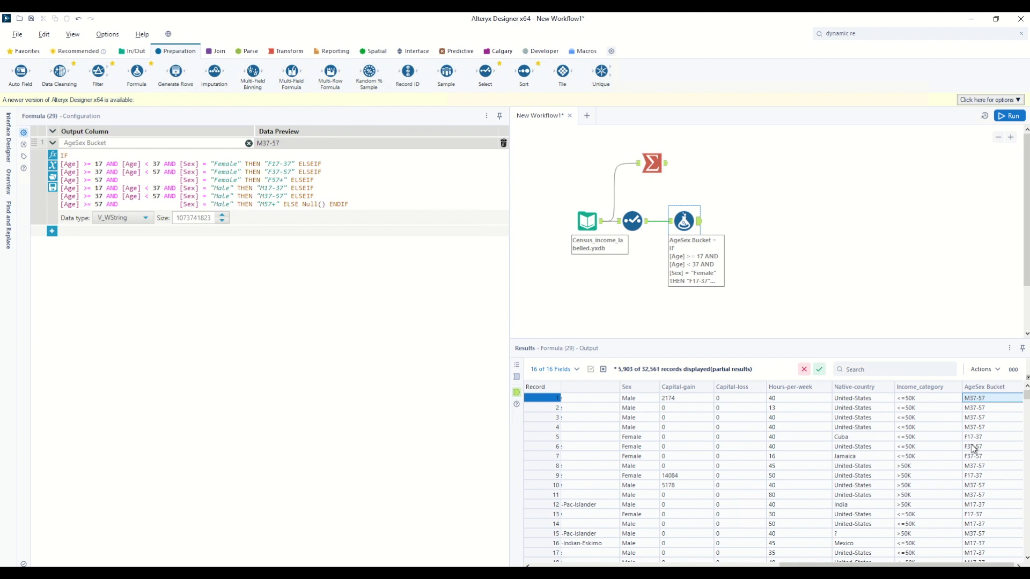
{"action": "scroll", "coordinate": [983, 436], "scroll_direction": "down", "scroll_amount": 4}
{"action": "scroll", "coordinate": [983, 437], "scroll_direction": "down", "scroll_amount": 2}
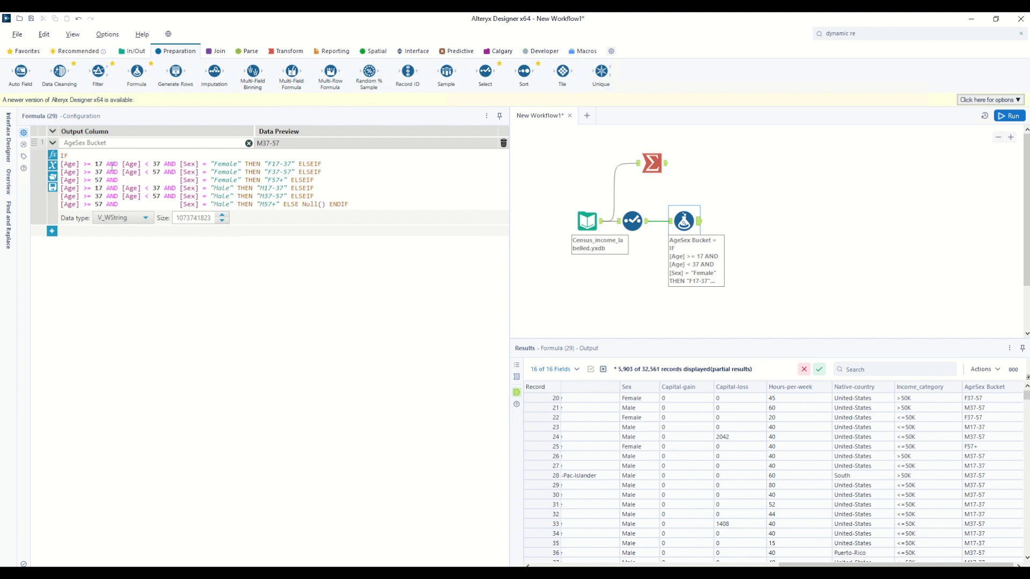
Review the bucket expression's age and sex conditions, their returned labels, and the closing Null() fallback.
{"action": "left_click_drag", "start_coordinate": [61, 164], "coordinate": [104, 161]}
{"action": "double_click", "coordinate": [111, 164]}
{"action": "left_click_drag", "start_coordinate": [122, 164], "coordinate": [161, 161]}
{"action": "double_click", "coordinate": [170, 163]}
{"action": "left_click_drag", "start_coordinate": [181, 163], "coordinate": [242, 164]}
{"action": "left_click_drag", "start_coordinate": [265, 163], "coordinate": [296, 160]}
{"action": "left_click_drag", "start_coordinate": [61, 172], "coordinate": [298, 172]}
{"action": "left_click_drag", "start_coordinate": [61, 204], "coordinate": [232, 205]}
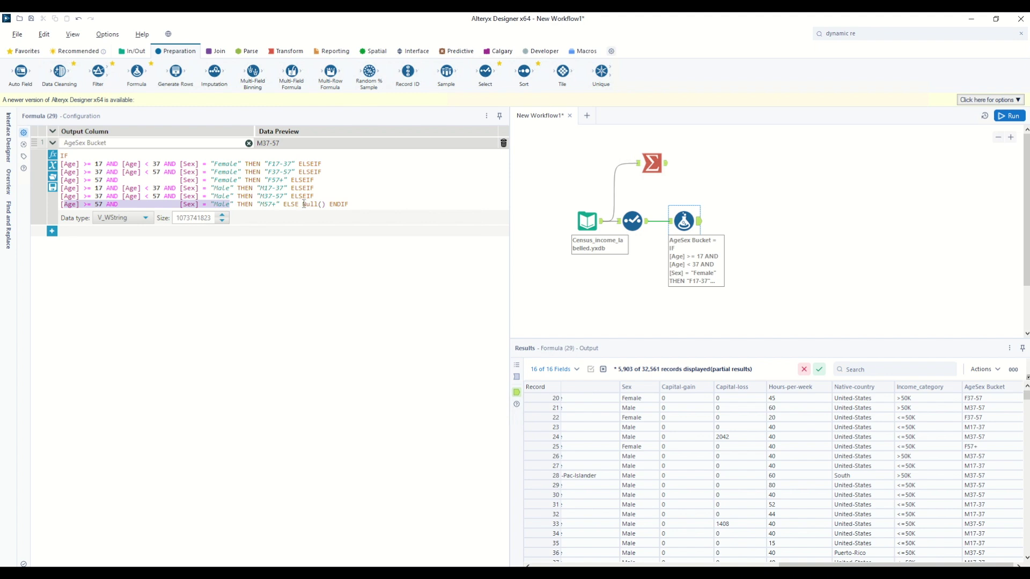
{"action": "left_click", "coordinate": [325, 205]}
{"action": "left_click", "coordinate": [321, 205]}
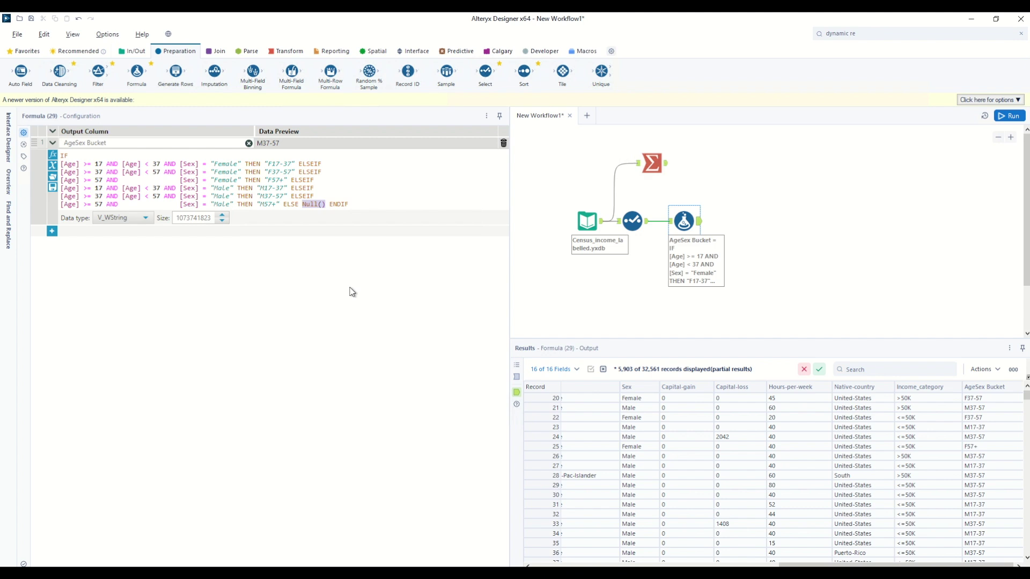